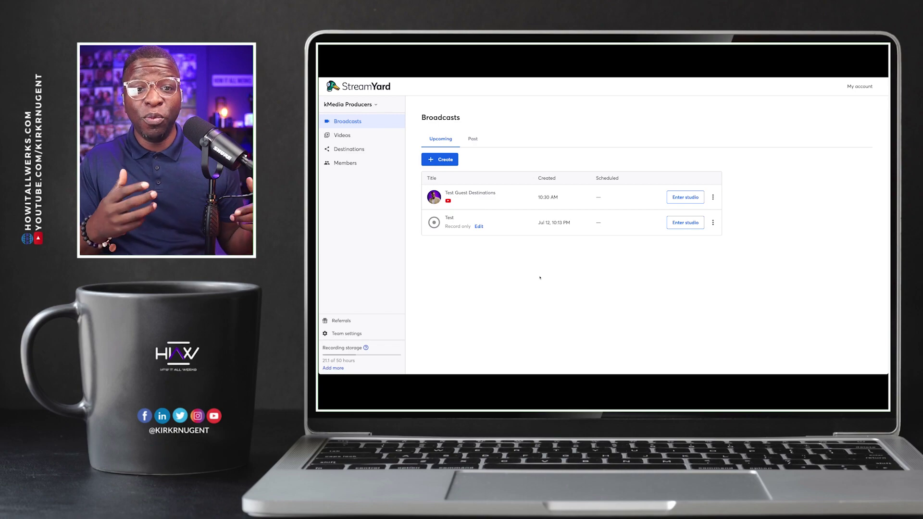
Step: Review the subscription plan comparison to see which plan includes guest destinations
click(495, 101)
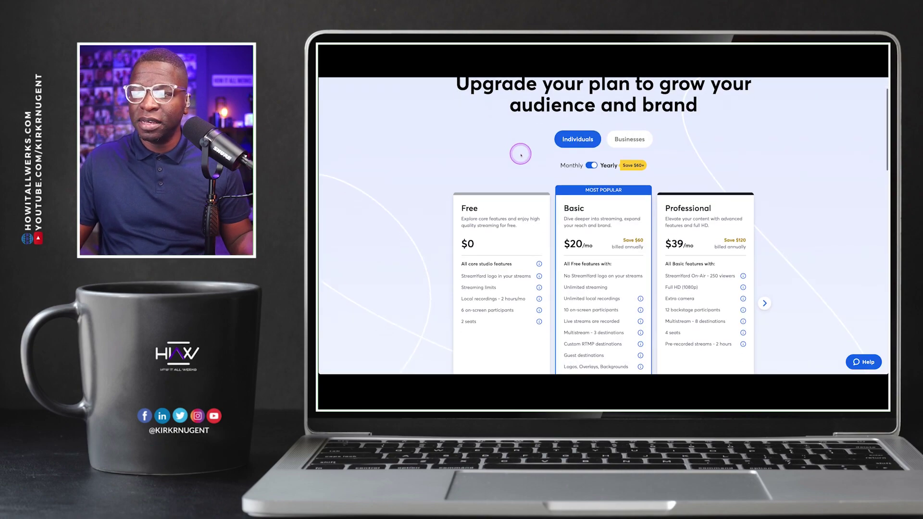
scroll(521, 154, down, 3)
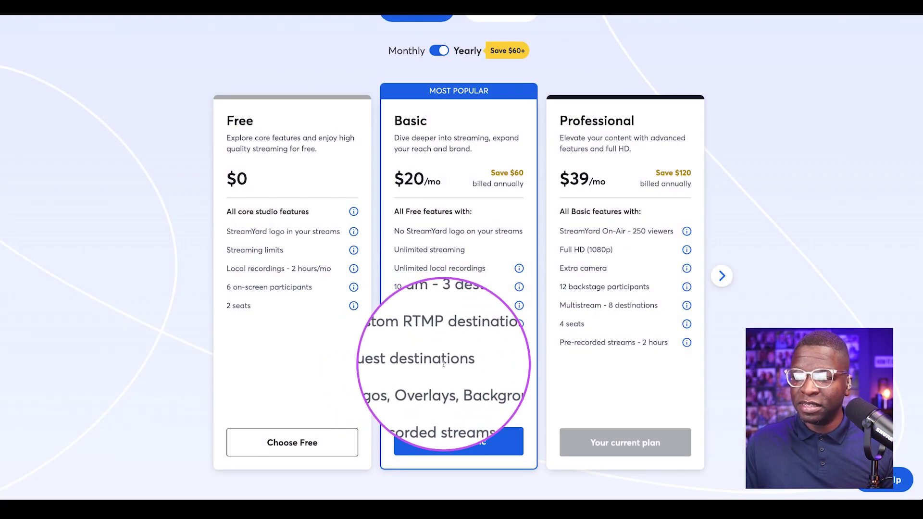
mouse_move(518, 361)
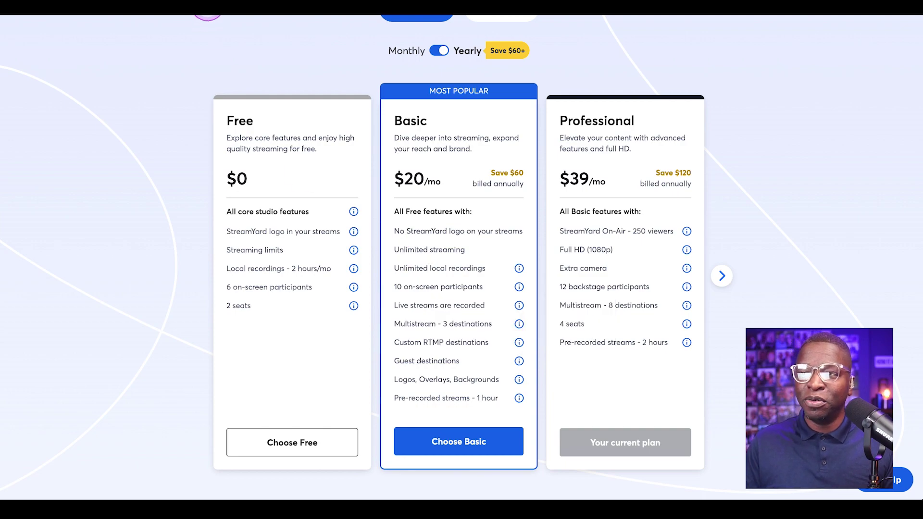
Step: Return to the broadcasts list and enter the Test Guest Destinations studio as host with the microphone muted
click(218, 44)
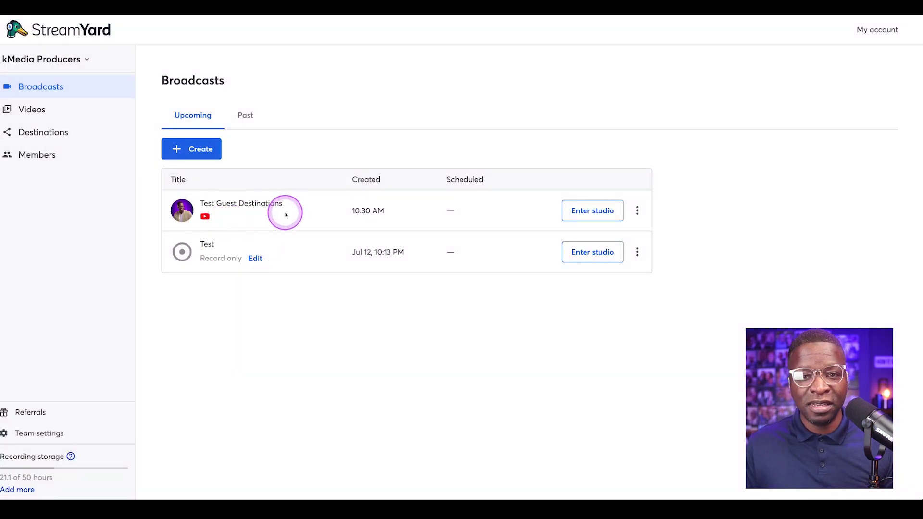
click(581, 210)
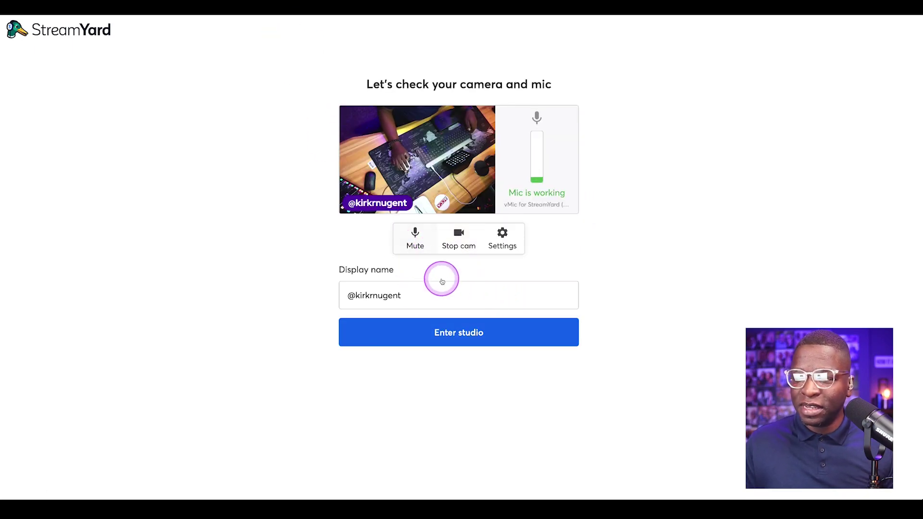
click(414, 238)
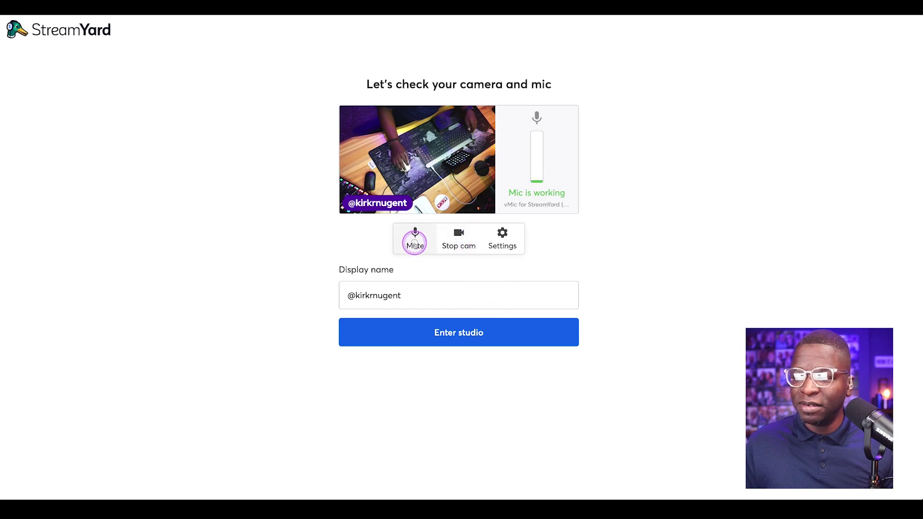
click(467, 332)
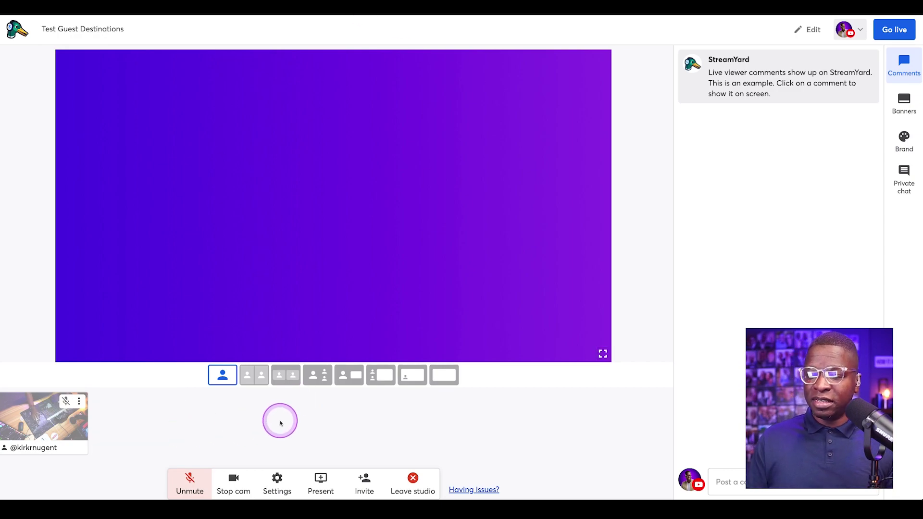
mouse_move(89, 425)
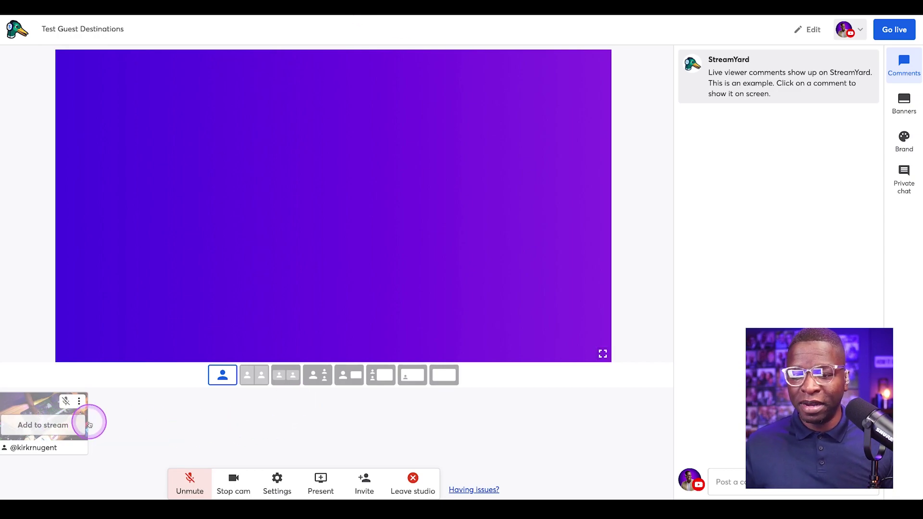
click(365, 424)
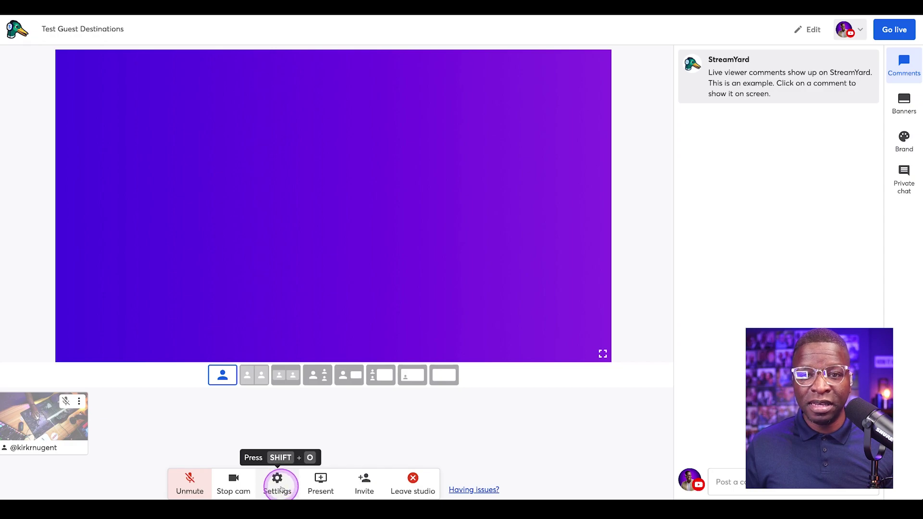
Step: Enable guests to stream this broadcast to their own destinations in the studio's guest settings, and close the settings
click(277, 487)
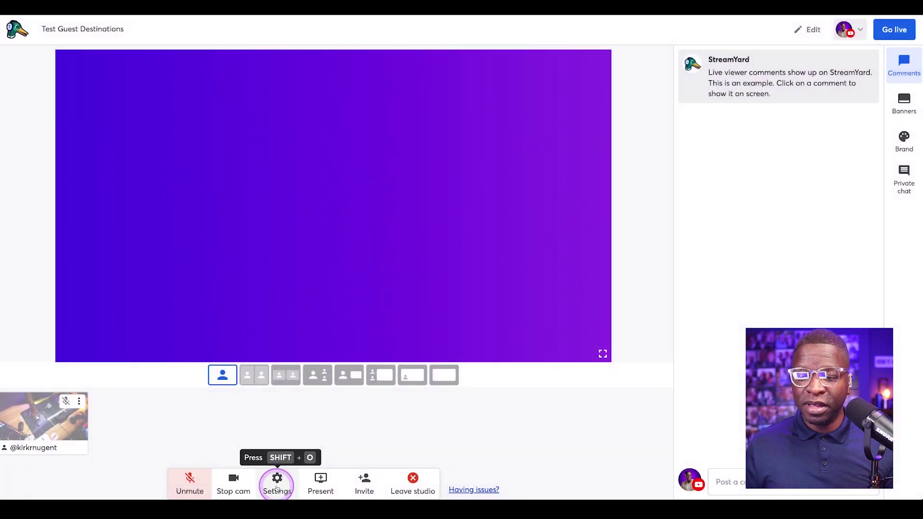
click(277, 488)
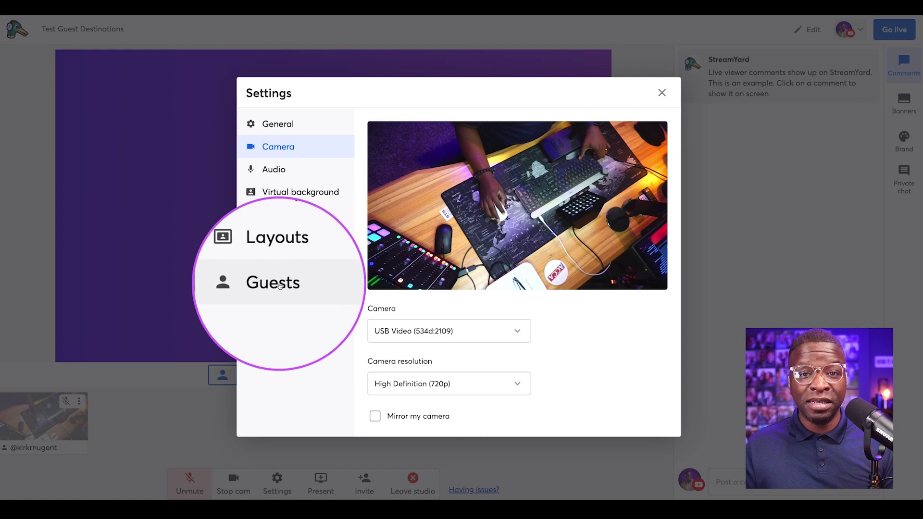
click(278, 282)
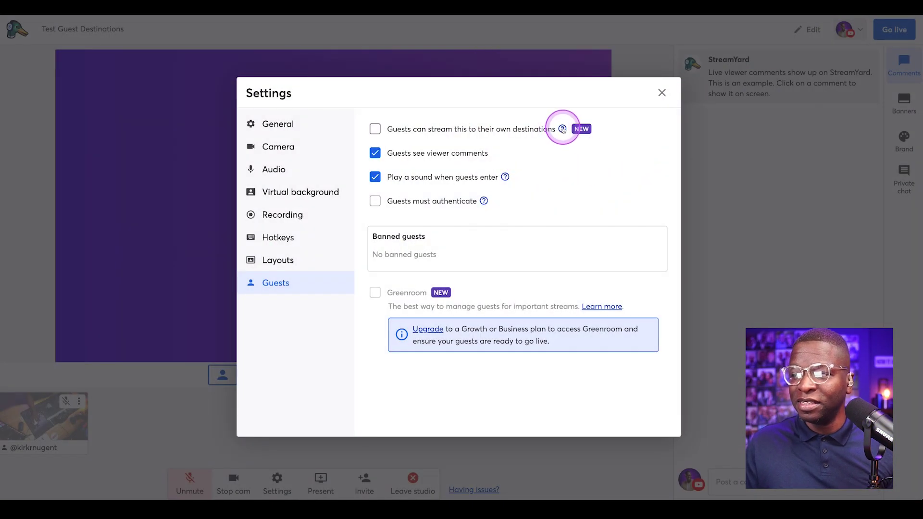
mouse_move(562, 130)
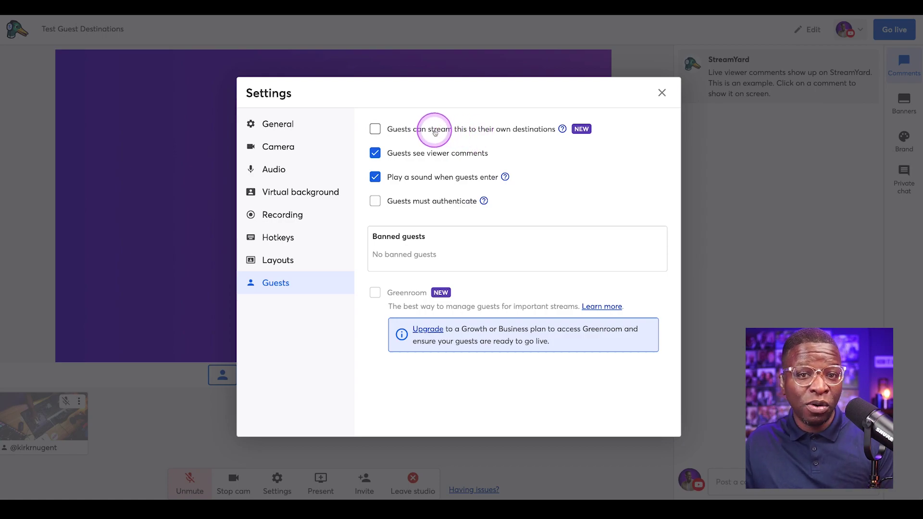
click(375, 129)
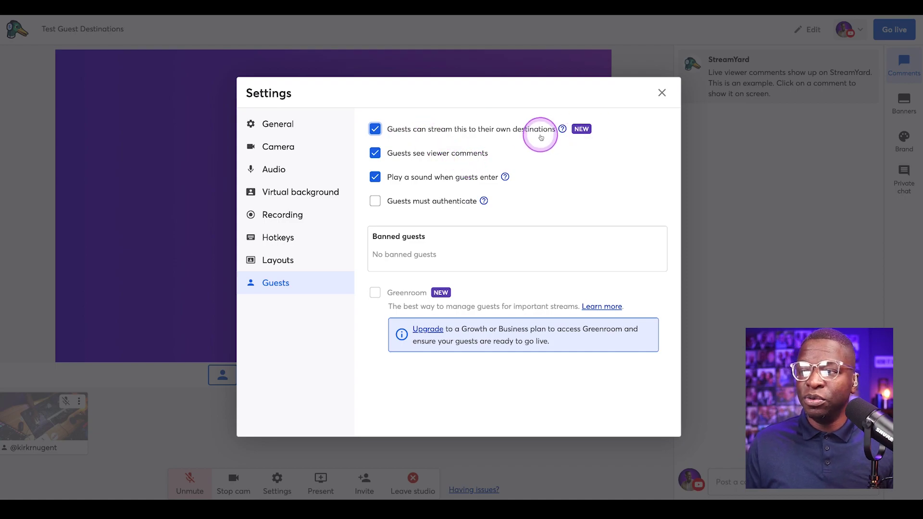
click(659, 93)
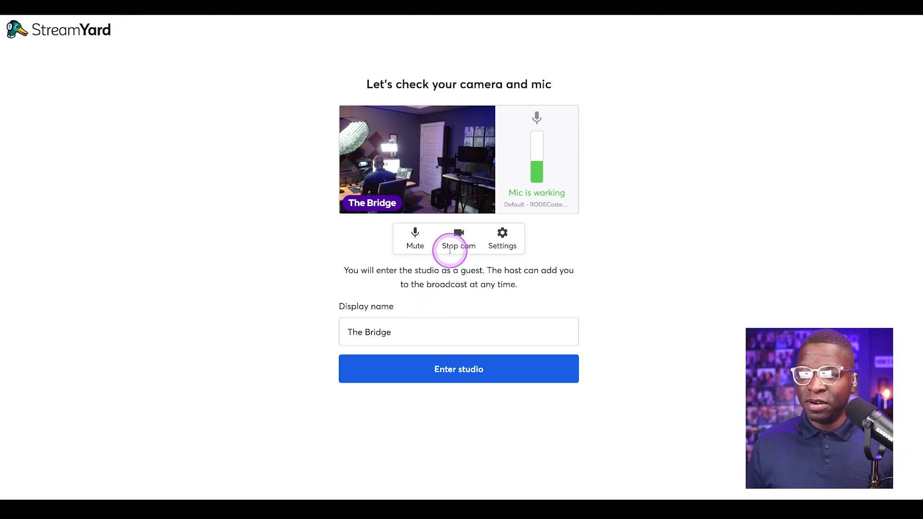
Step: Mute the microphone and enter the studio as the guest The Bridge
click(414, 238)
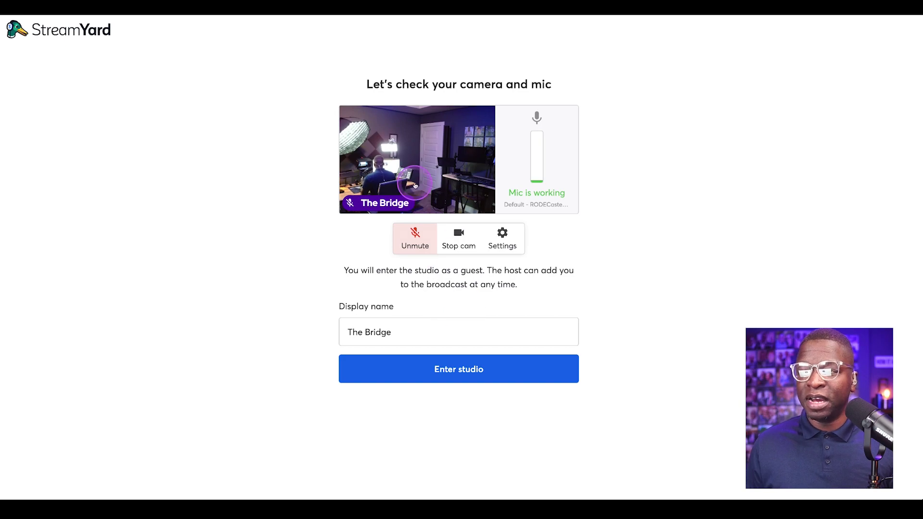
click(438, 370)
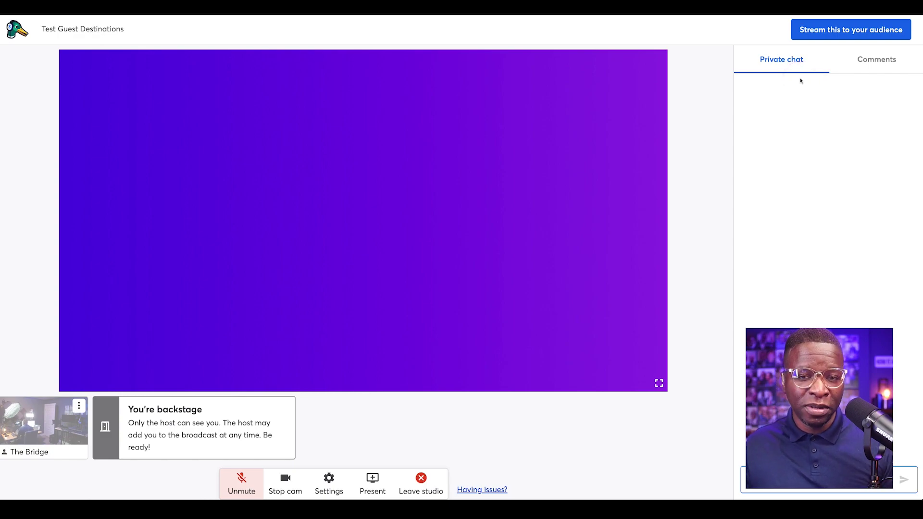
Step: Select The Bridge SDA Huntsville YouTube channel as the guest's streaming destination and set its privacy to Unlisted
click(833, 28)
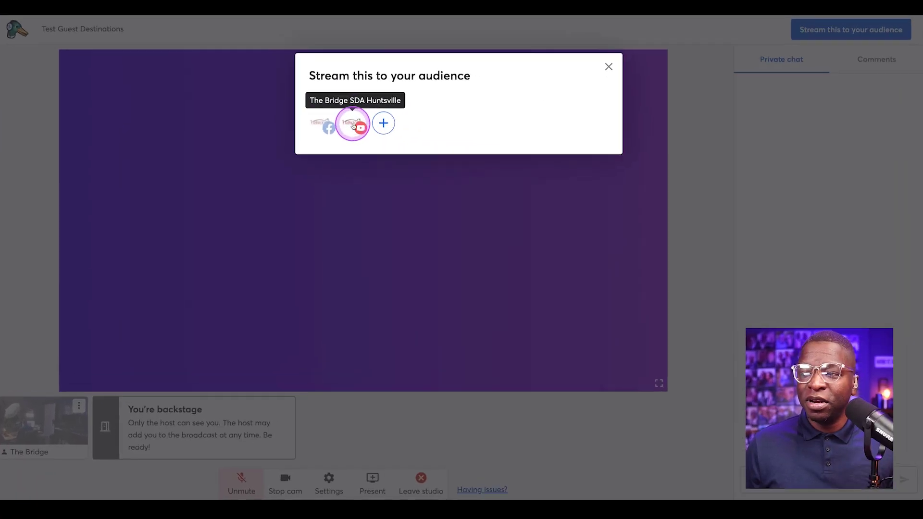
click(540, 144)
click(545, 258)
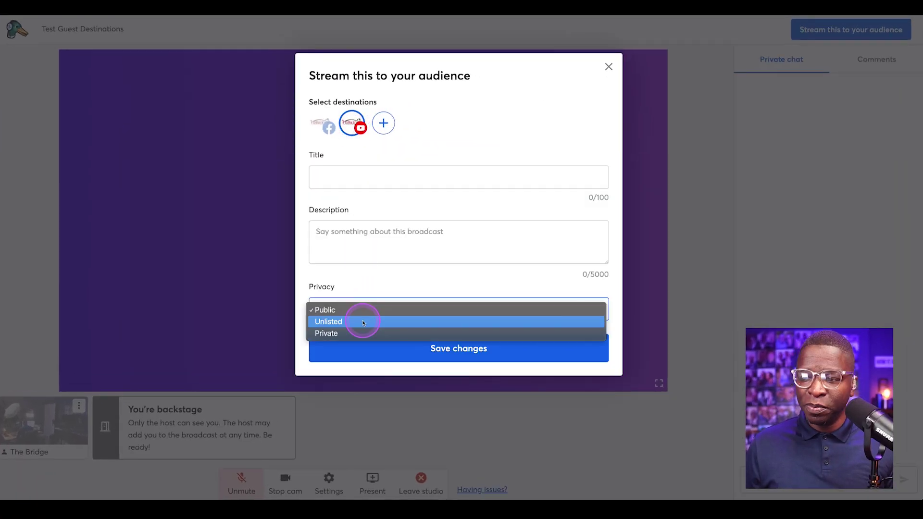
click(363, 322)
Step: Enter "Test Guest Destinations" as both title and description of the guest's stream and save the changes
click(347, 186)
text(Te)
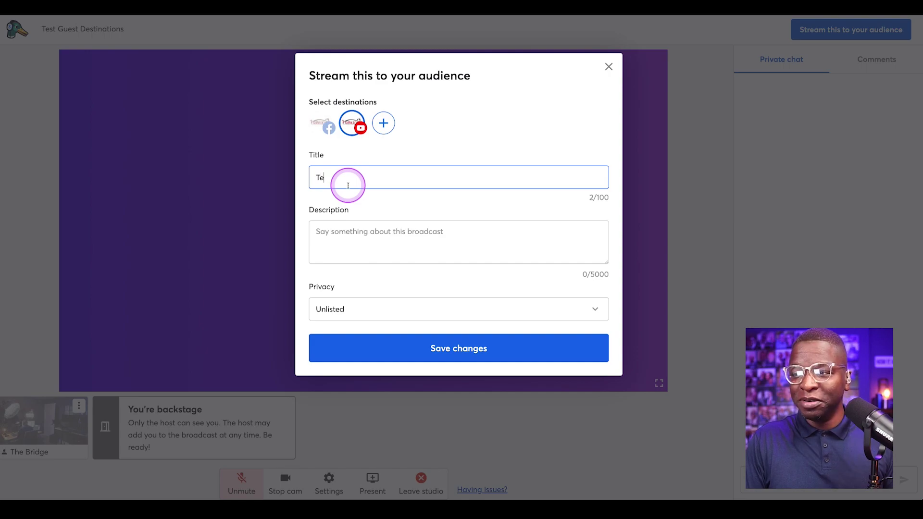
text(st)
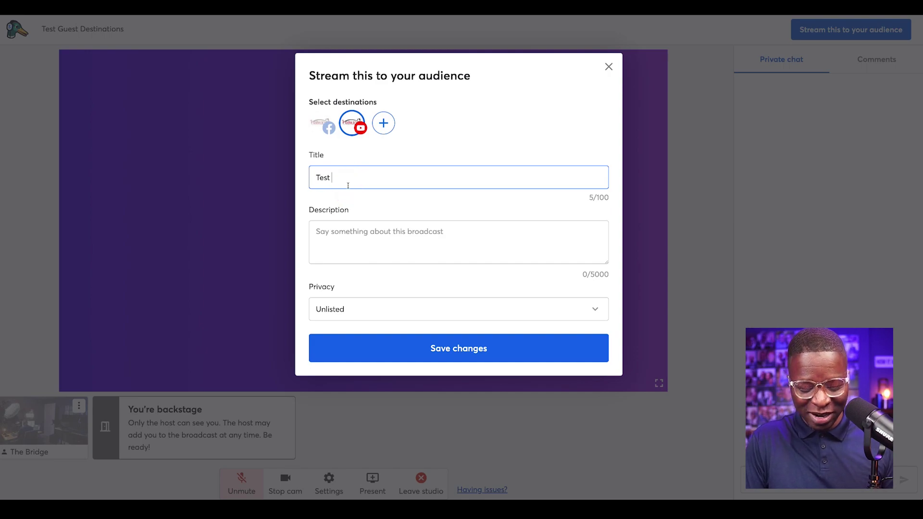
click(348, 186)
text(Guest )
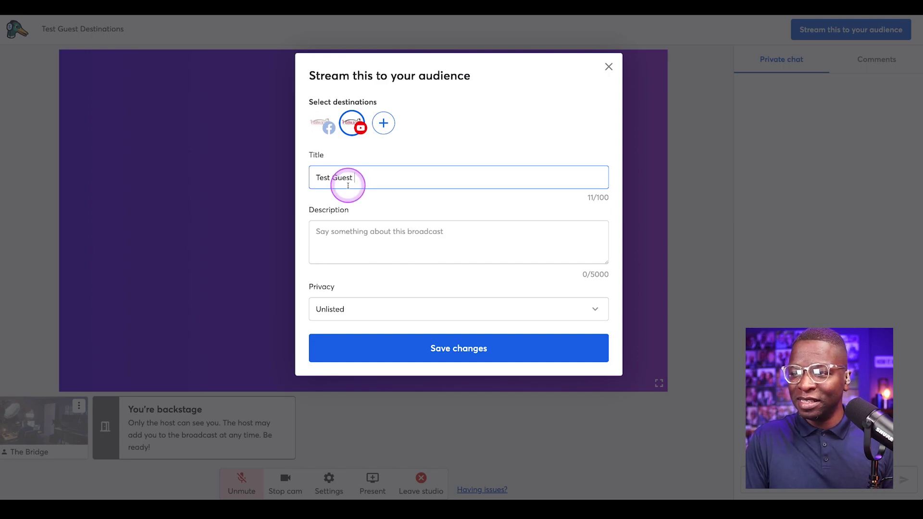
text(Destinations)
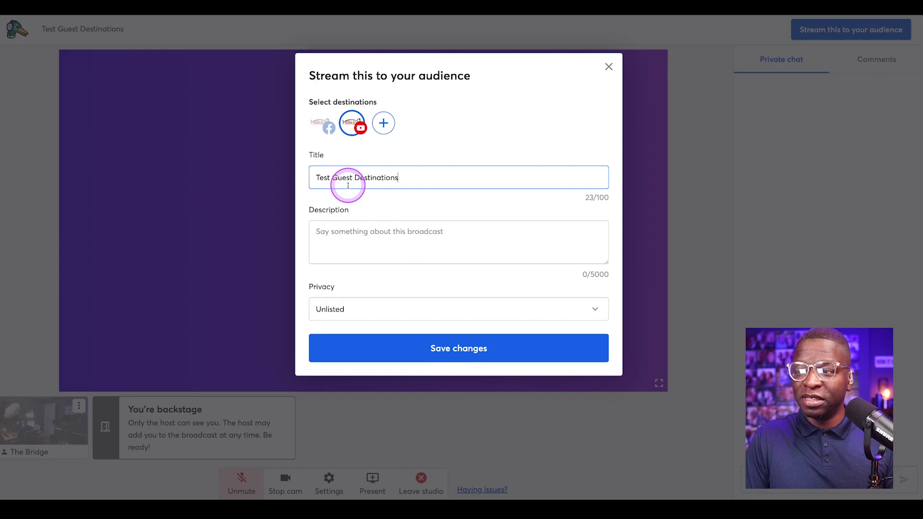
key(ctrl+a)
key(ctrl+c)
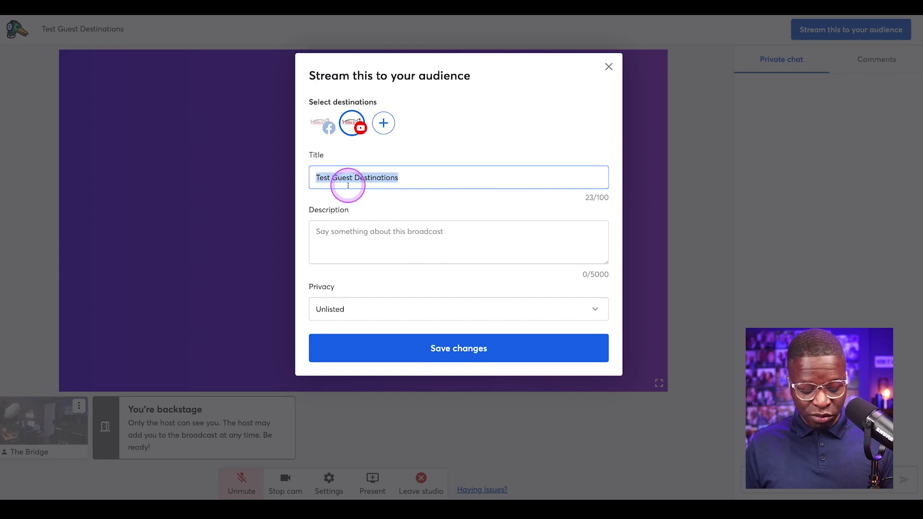
key(Tab)
key(ctrl+v)
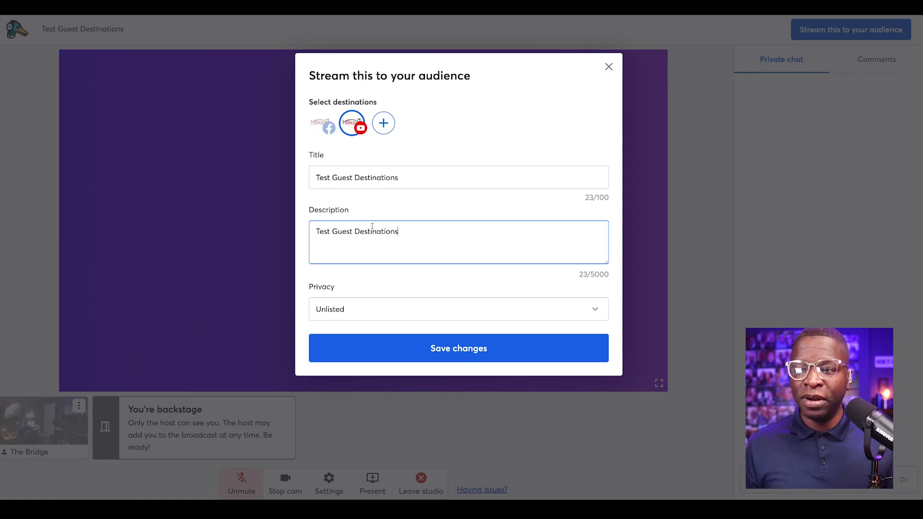
click(439, 350)
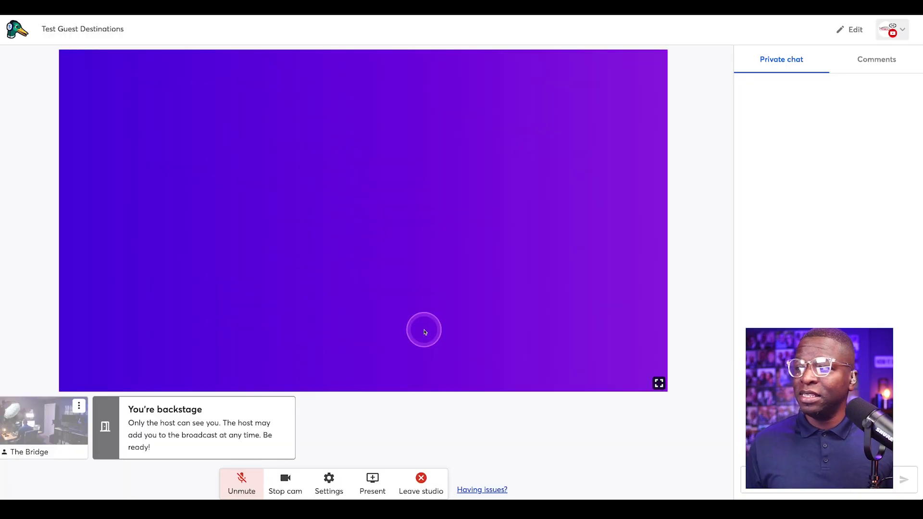
Step: Check the guest's added streaming destination, and view the private chat and viewer comments in the guest's studio
click(904, 31)
click(904, 31)
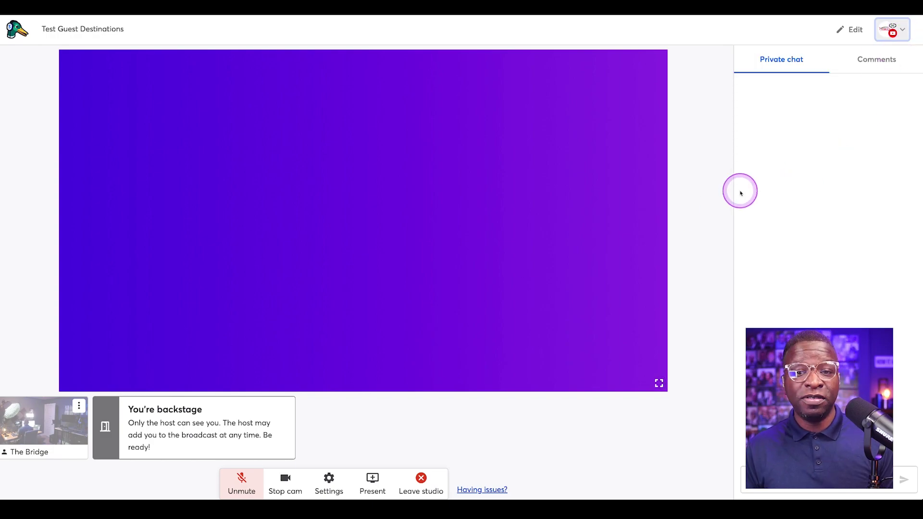
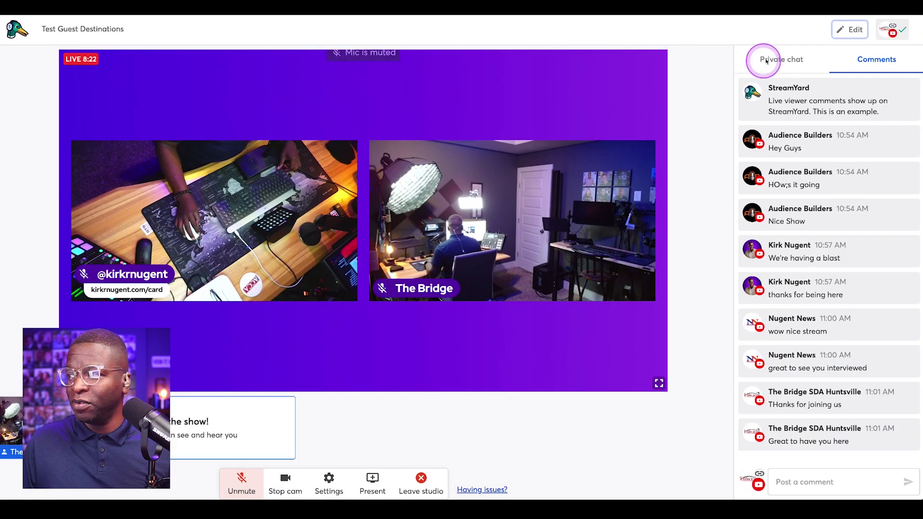
click(766, 61)
click(858, 60)
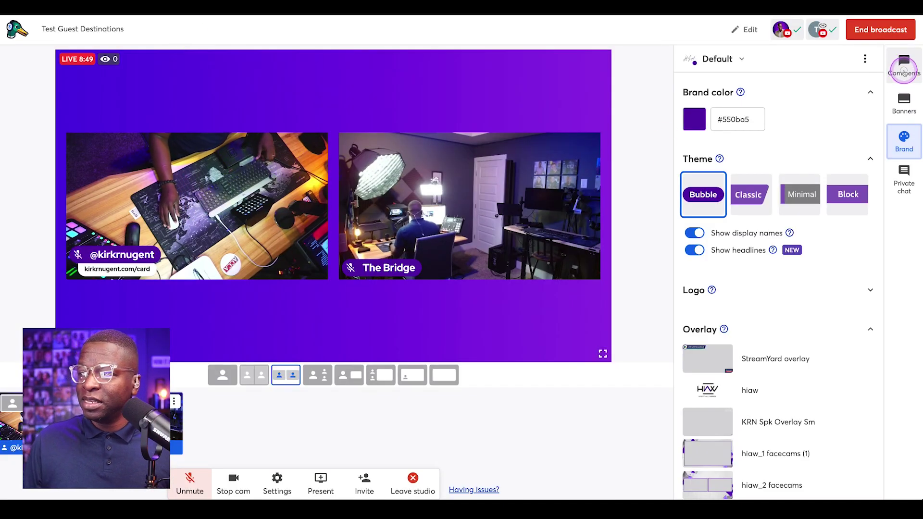
Step: In the host studio, feature the viewer comments "Hey Guys", "HOw;s it going" and "thanks for being here" on the live broadcast, and hide the last one
click(904, 71)
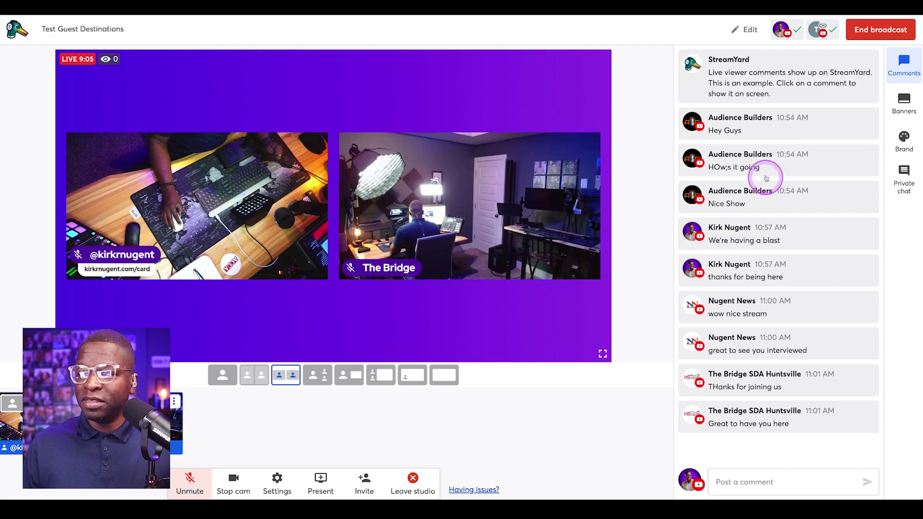
click(770, 134)
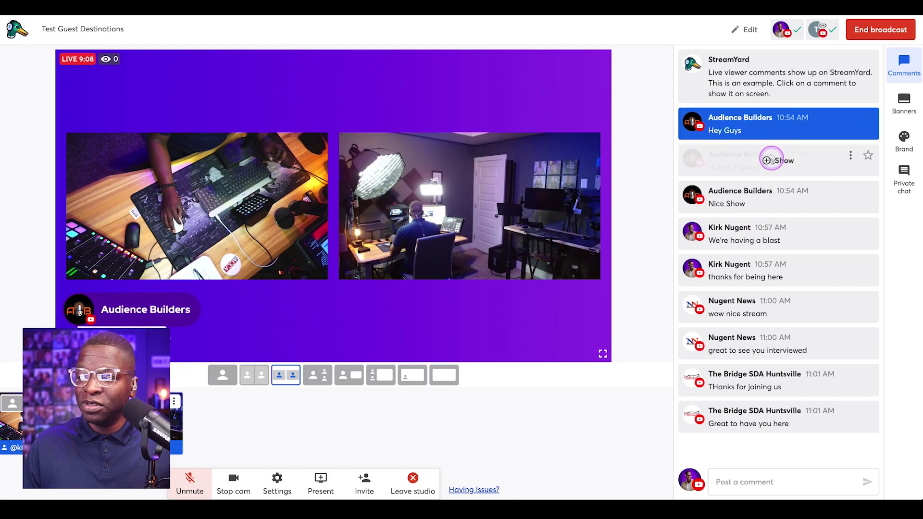
click(771, 157)
double_click(770, 270)
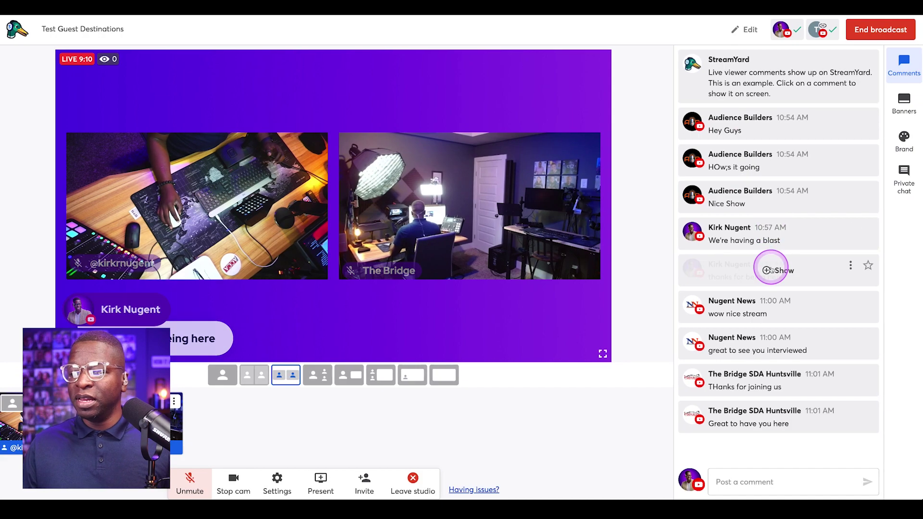